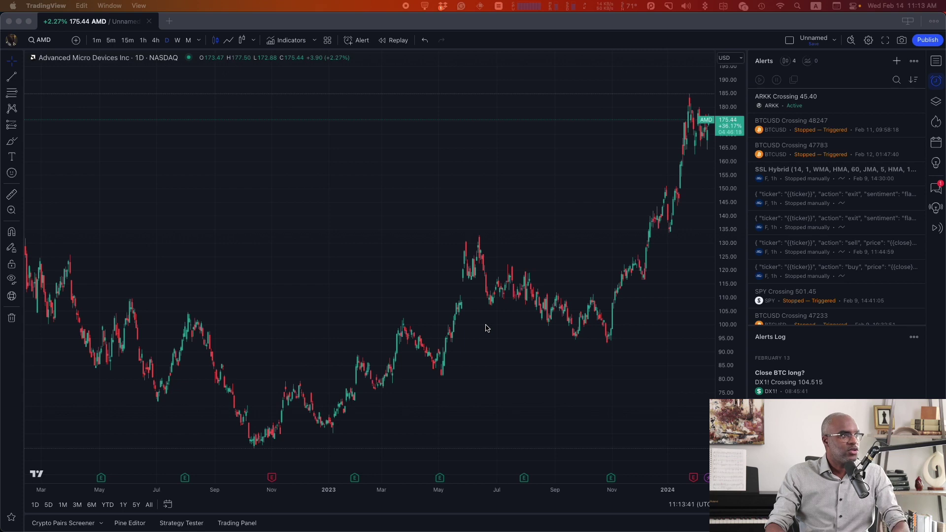
# Step: Draw a parallel channel from the Oct 2022 low through the May 2023 low, topped at the Nov 2022 high
pyautogui.click(10, 83)
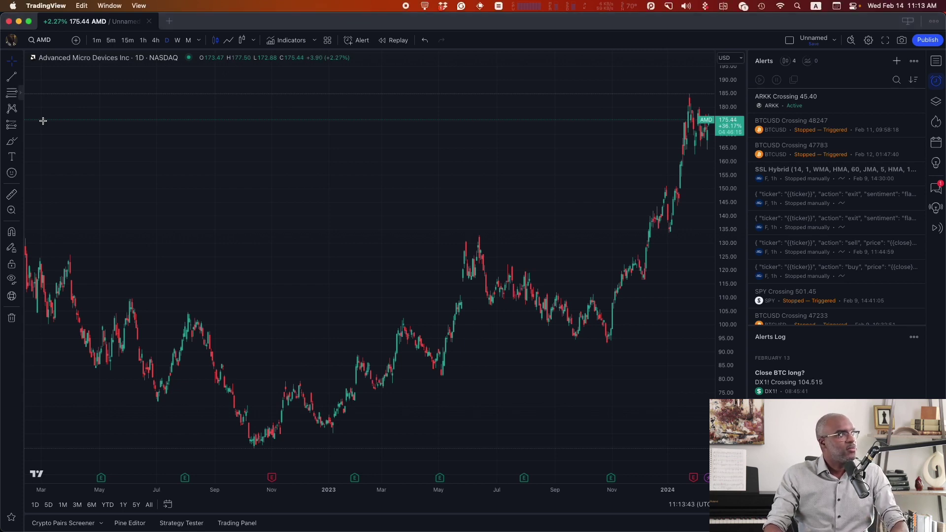
pyautogui.click(11, 76)
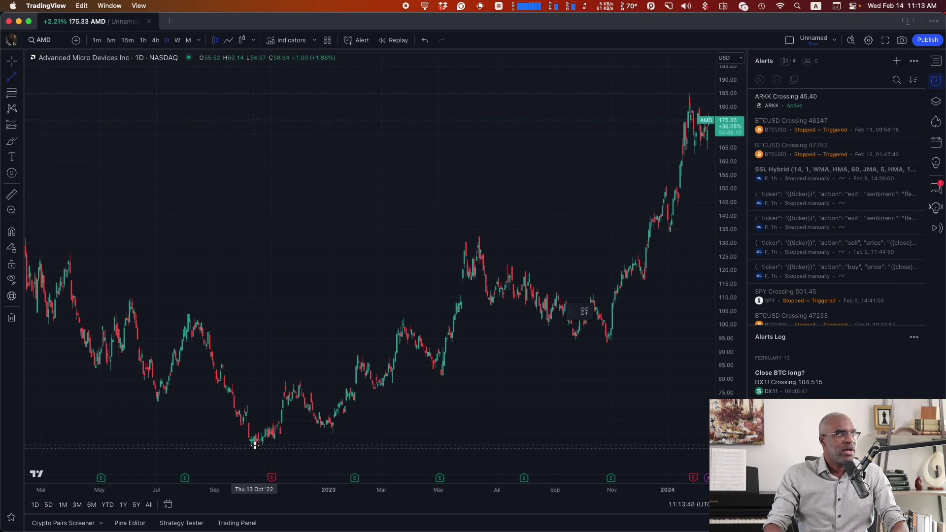
pyautogui.click(442, 384)
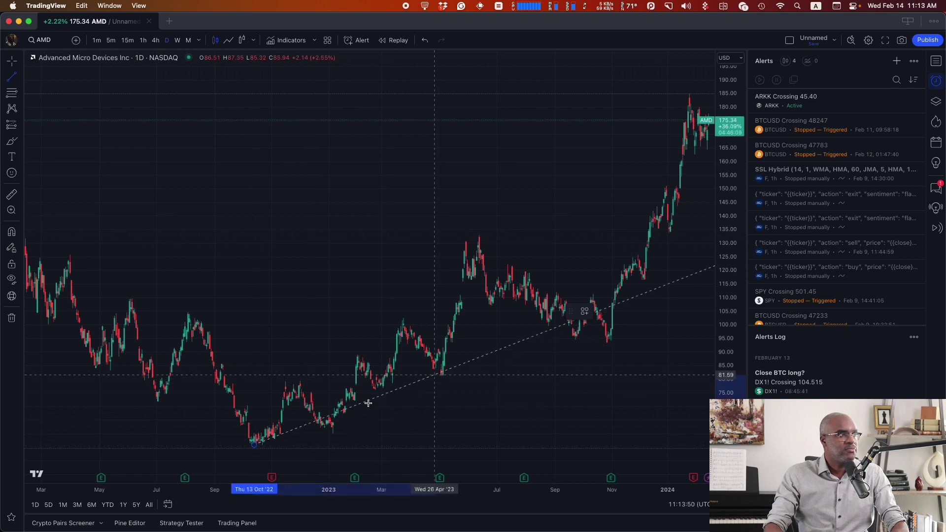
pyautogui.click(284, 384)
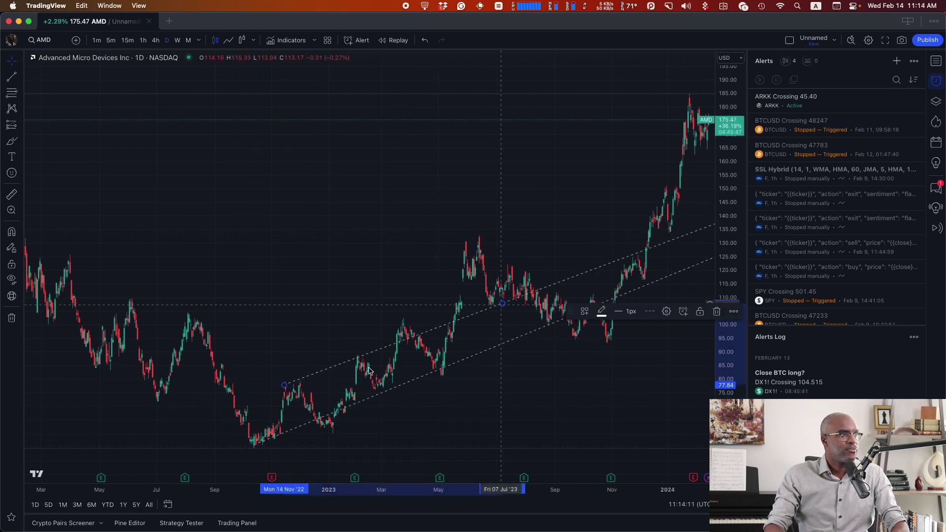
pyautogui.moveTo(506, 343); pyautogui.dragTo(600, 312)
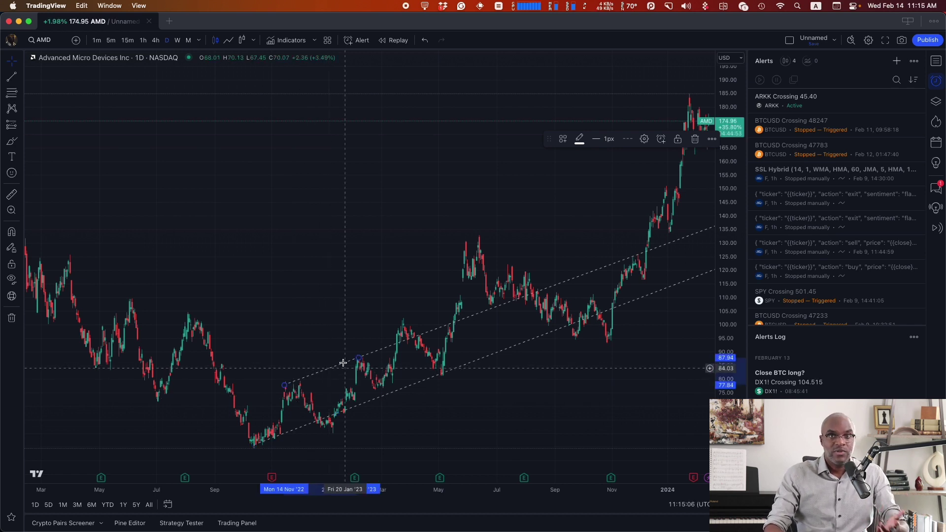
# Step: Create a channel alert set to Crossing Down and Once Per Bar, then view its notification options
pyautogui.click(661, 140)
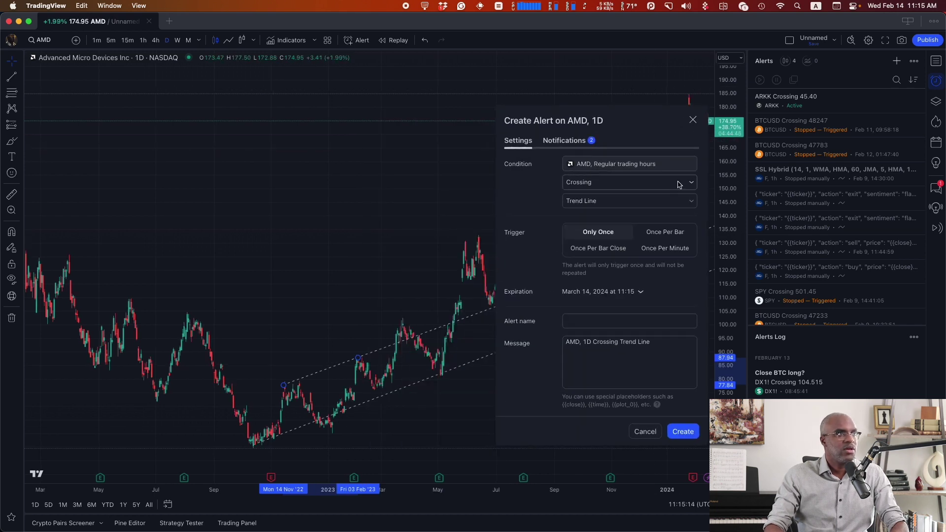
pyautogui.click(677, 184)
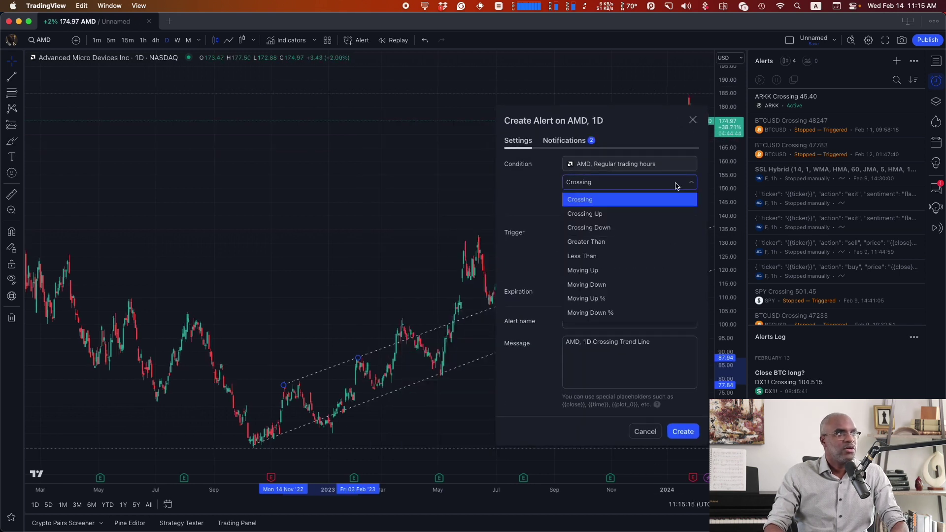
pyautogui.click(625, 227)
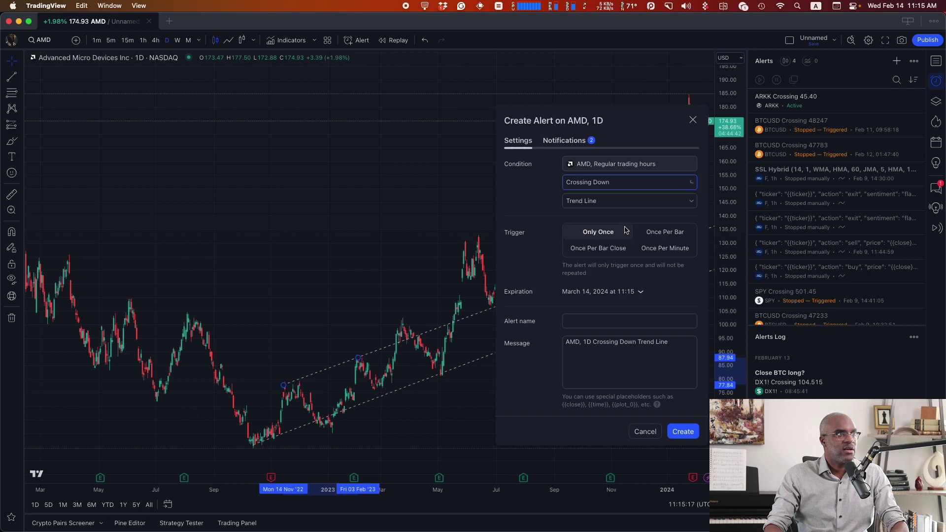
pyautogui.click(663, 232)
pyautogui.click(639, 293)
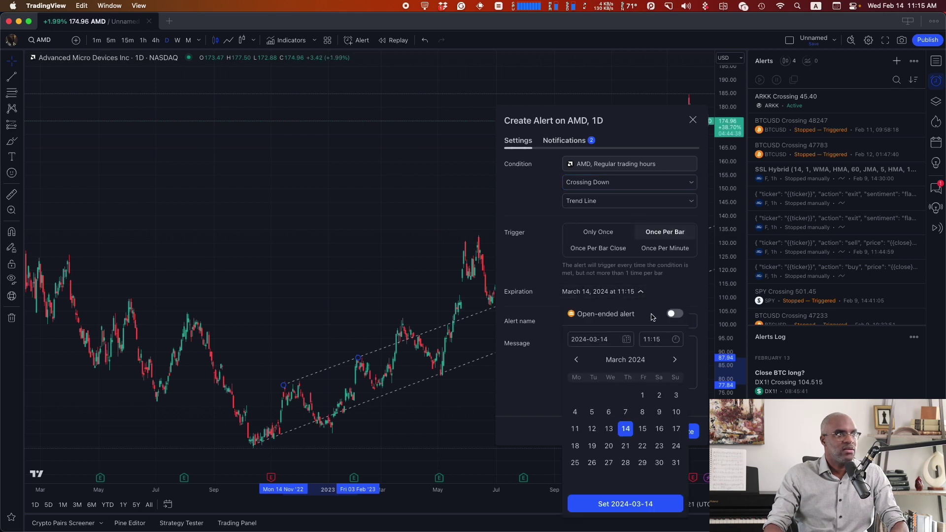
pyautogui.click(610, 354)
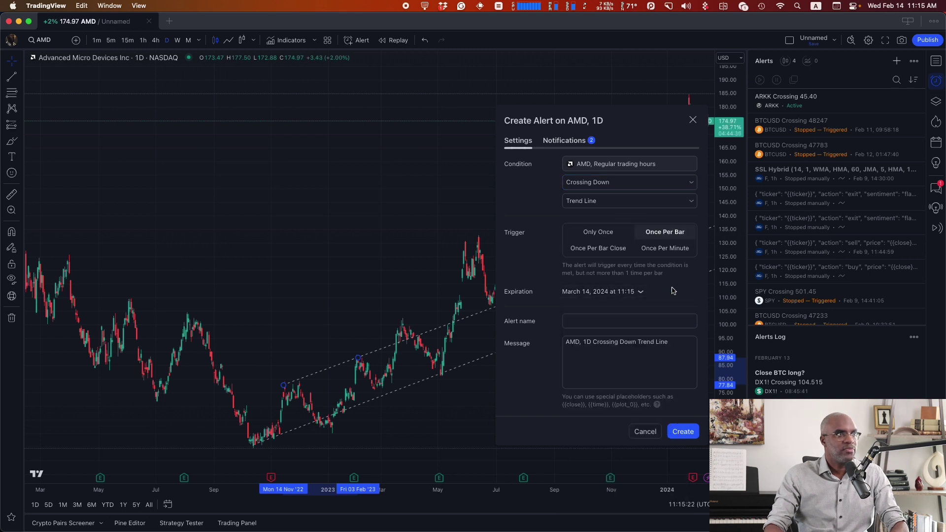
pyautogui.click(564, 142)
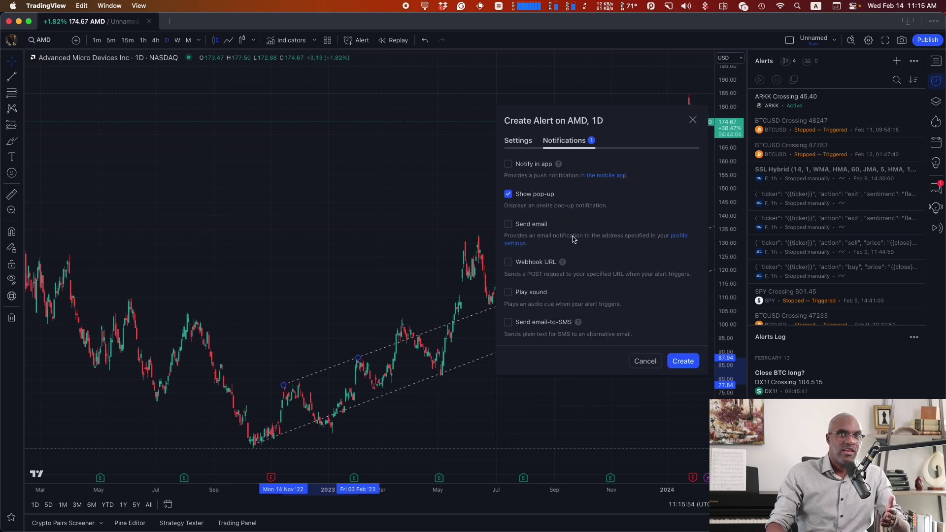
# Step: Copy the TradersPost strategy's webhook URL and paste it into the alert's enabled Webhook URL field
pyautogui.hotkey('ctrl', 'Right')
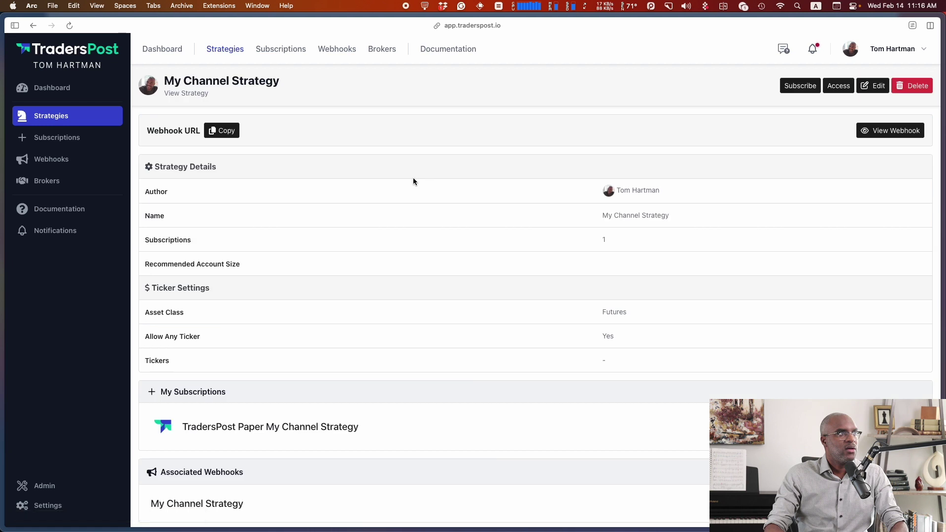
pyautogui.click(224, 136)
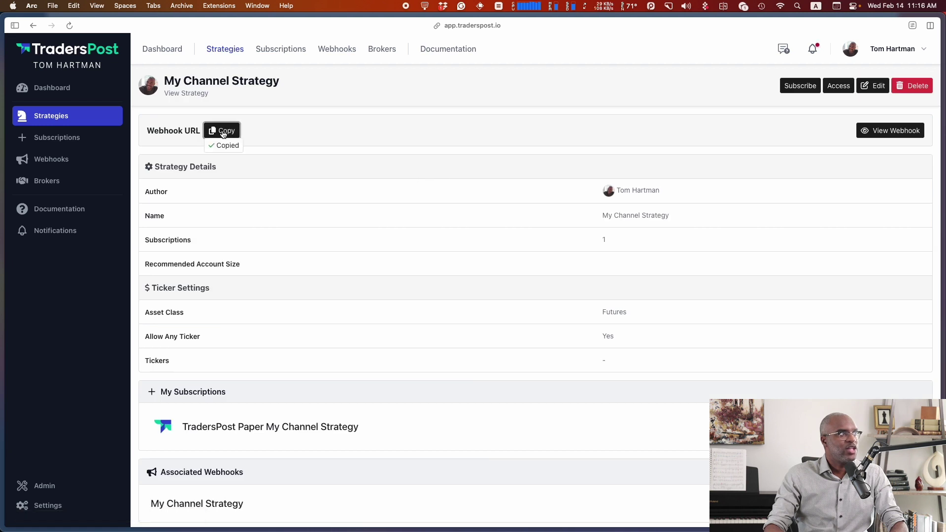
pyautogui.hotkey('ctrl', 'Left')
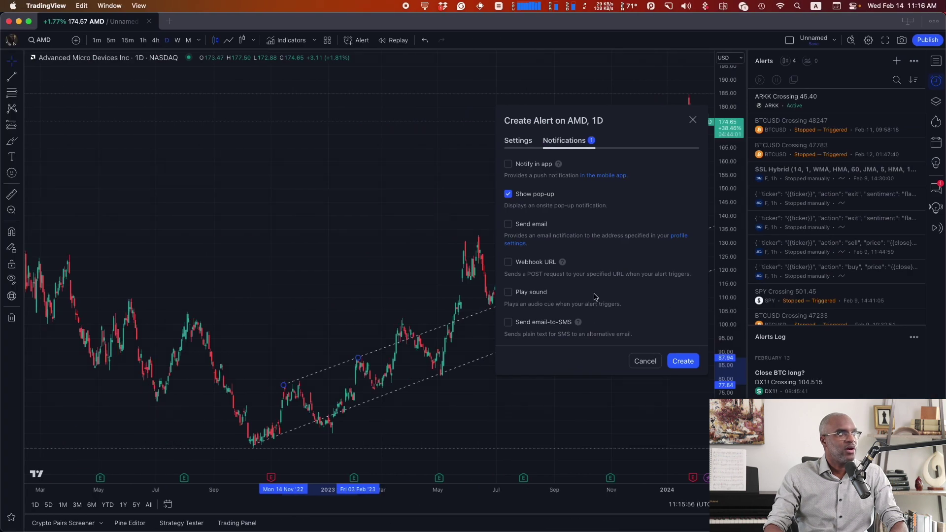
pyautogui.click(507, 262)
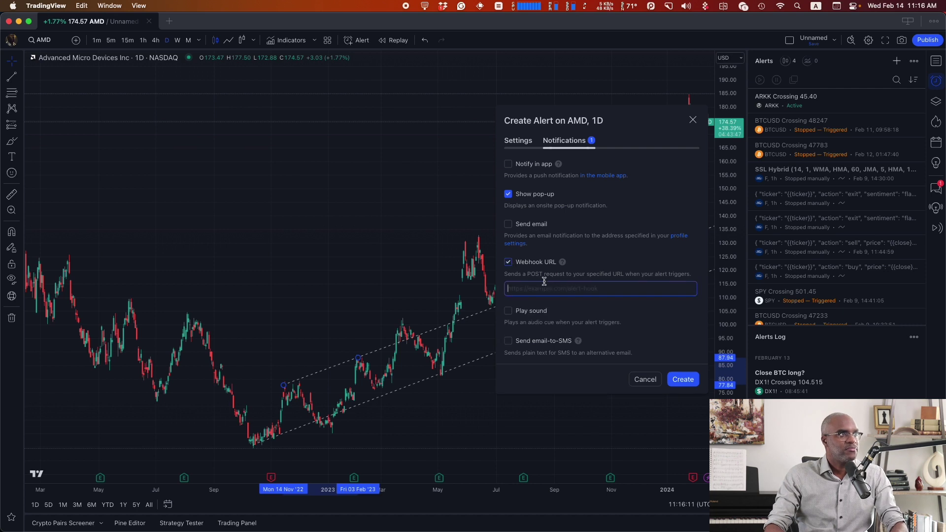
pyautogui.press('super+v')
pyautogui.click(517, 140)
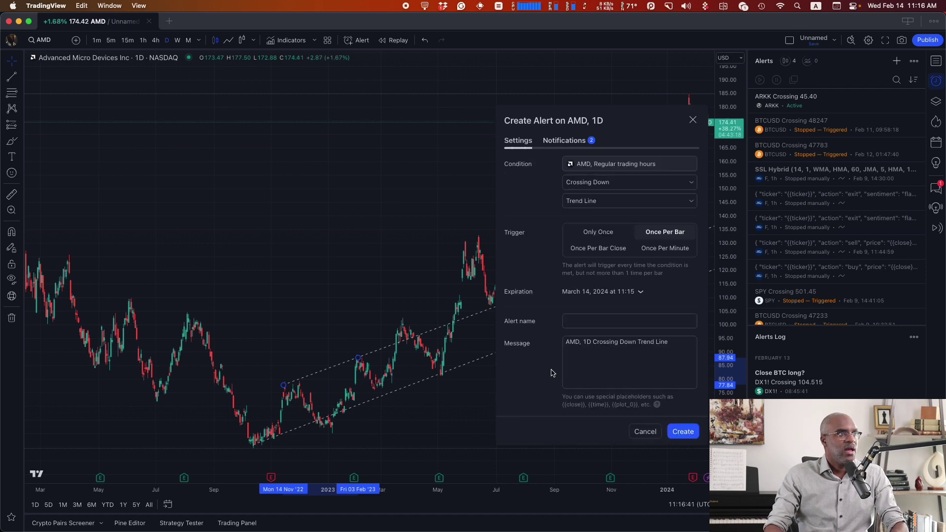
pyautogui.hotkey('ctrl', 'Right')
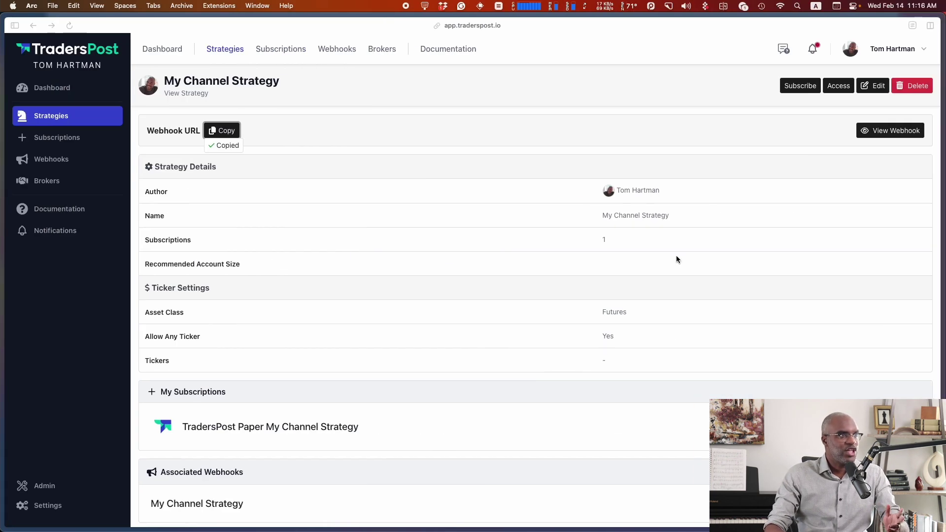
# Step: Copy the first example TradingView JSON message from the strategy's TradersPost webhook page
pyautogui.click(888, 136)
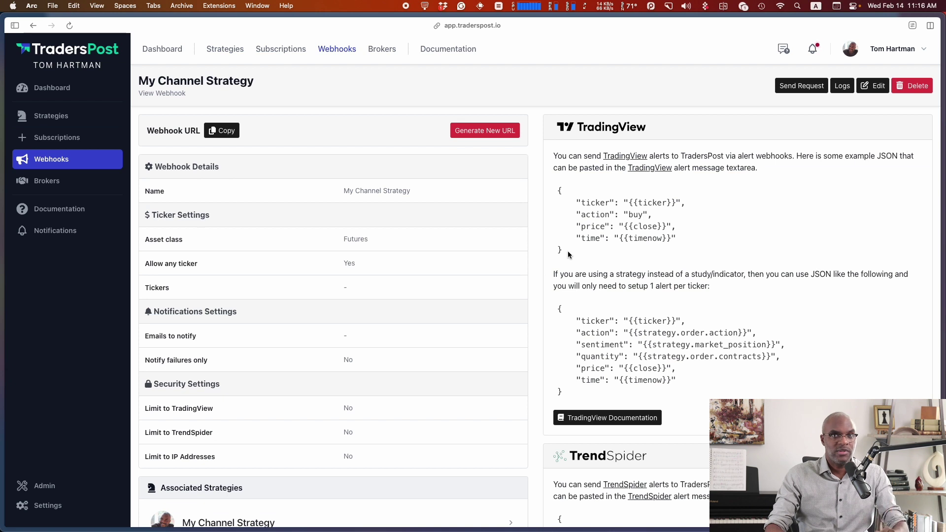
pyautogui.moveTo(566, 252); pyautogui.dragTo(548, 192)
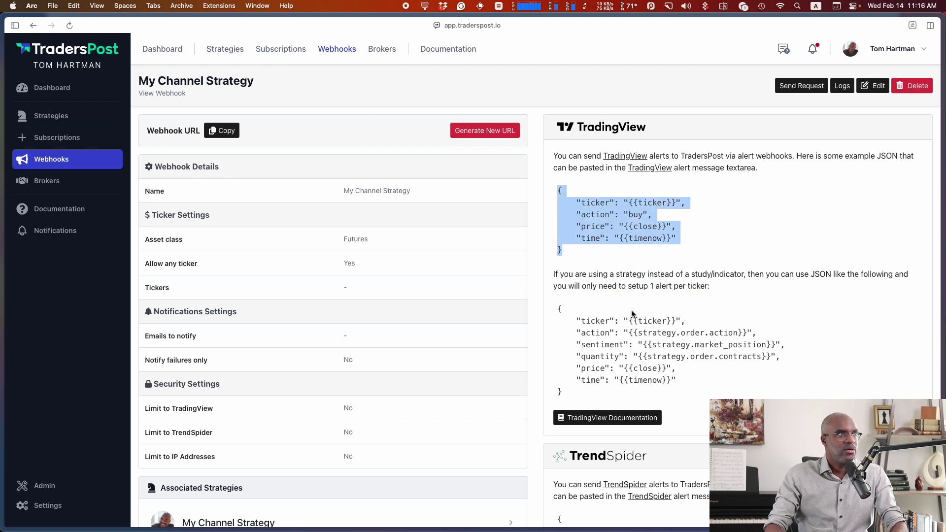
pyautogui.press('super+Tab')
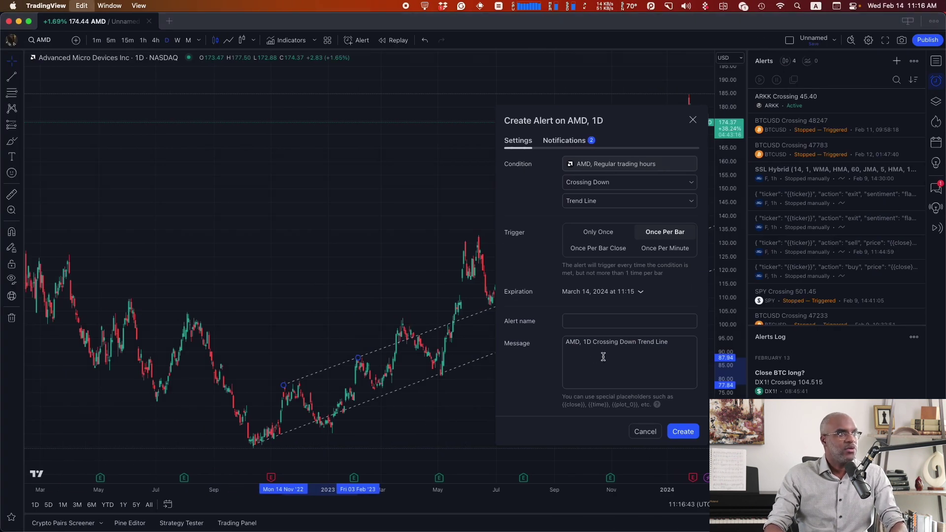
# Step: Replace the alert message with the pasted JSON using action "sell" and create the alert
pyautogui.click(602, 356)
pyautogui.press('super+a')
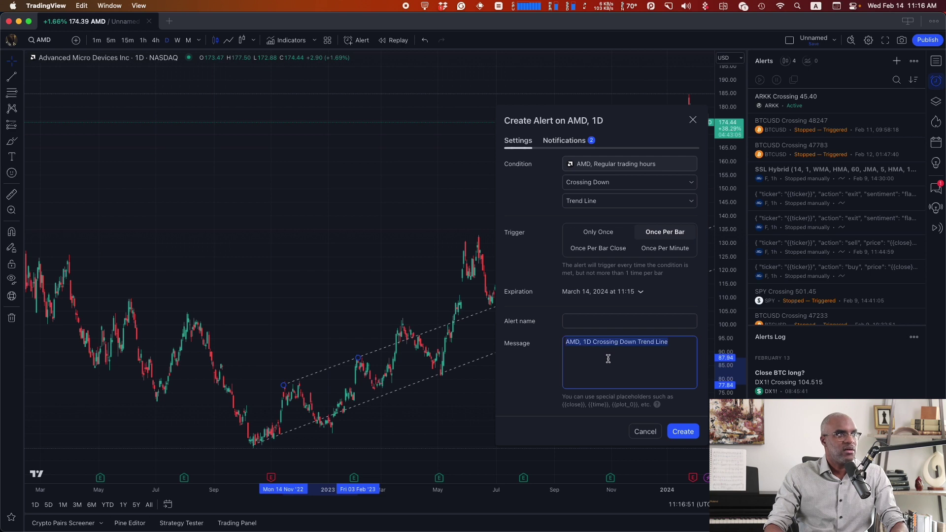
pyautogui.press('super+v')
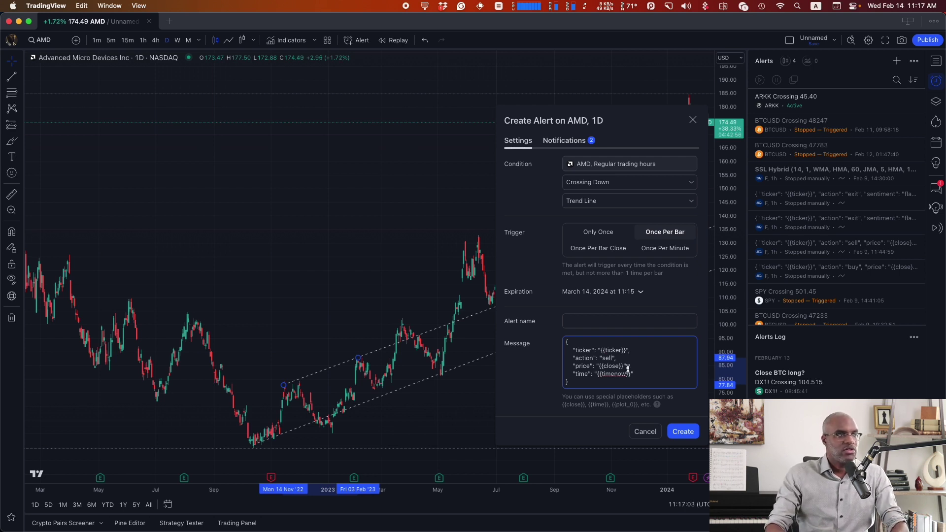
pyautogui.click(684, 432)
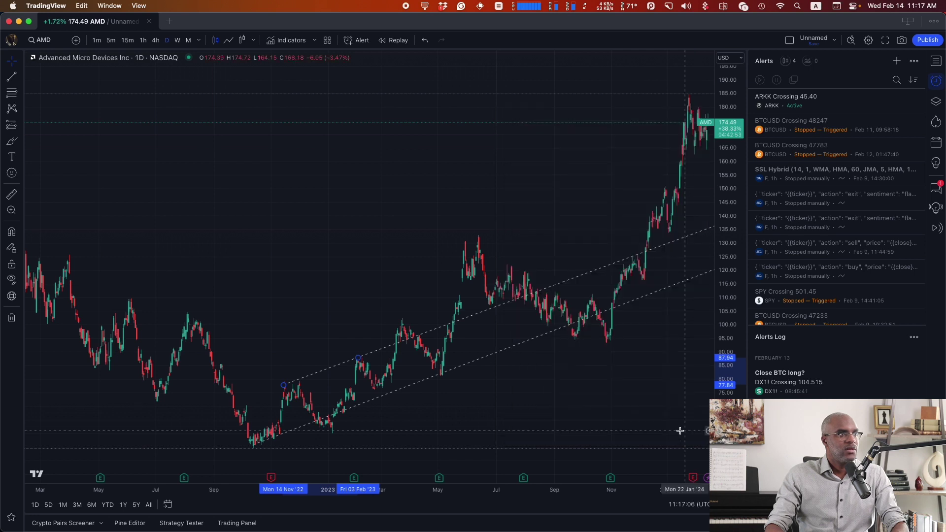
# Step: Start a second channel alert set to Crossing Up and Once Per Bar
pyautogui.click(485, 360)
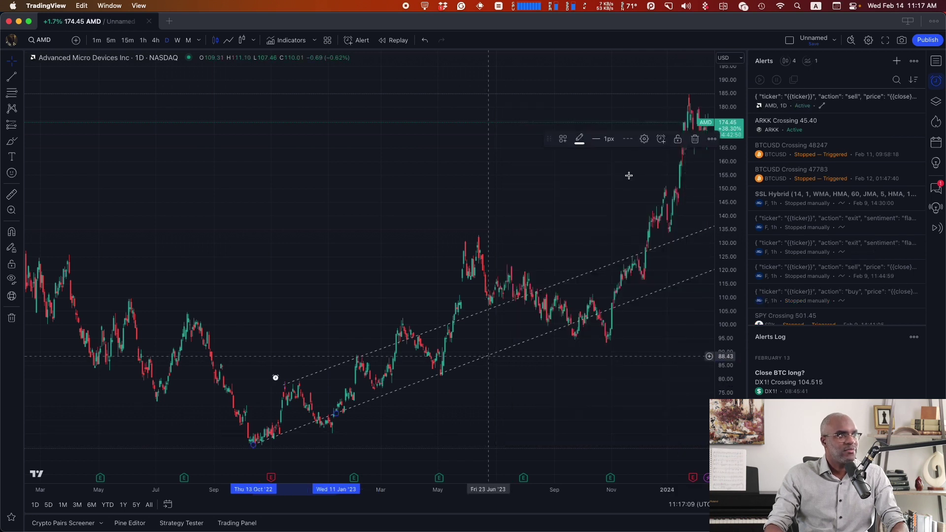
pyautogui.click(661, 139)
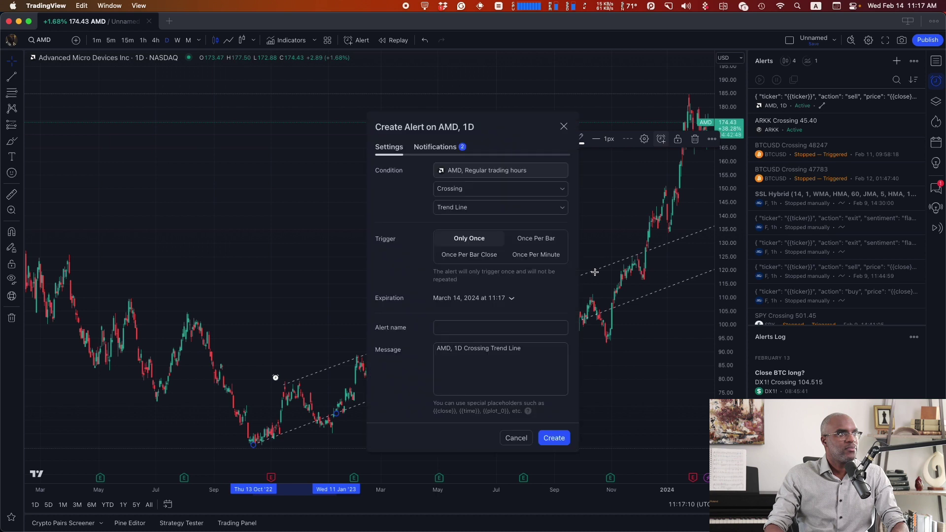
pyautogui.click(435, 147)
pyautogui.click(390, 148)
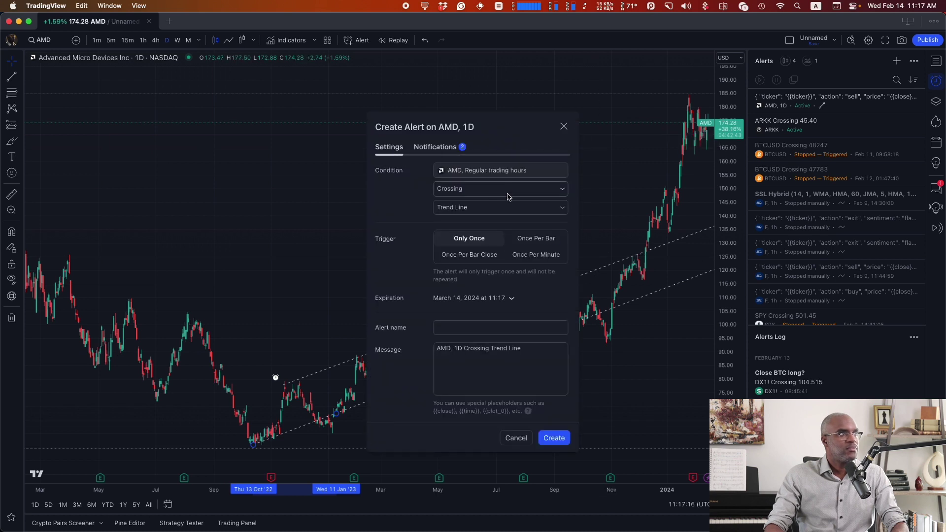
pyautogui.click(508, 192)
pyautogui.click(495, 209)
pyautogui.click(535, 238)
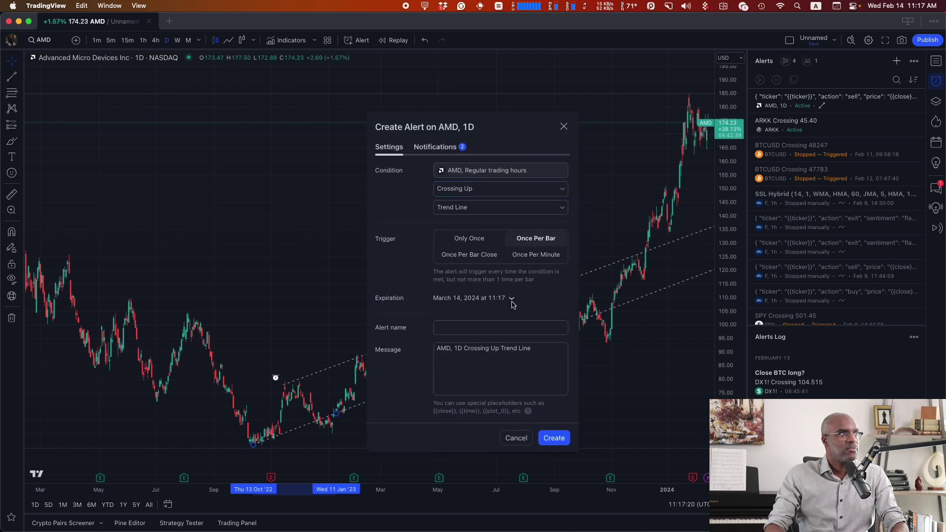
pyautogui.click(511, 298)
# Step: Paste the buy JSON payload as the alert message and create the alert
pyautogui.click(531, 360)
pyautogui.press('super+a')
pyautogui.press('super+v')
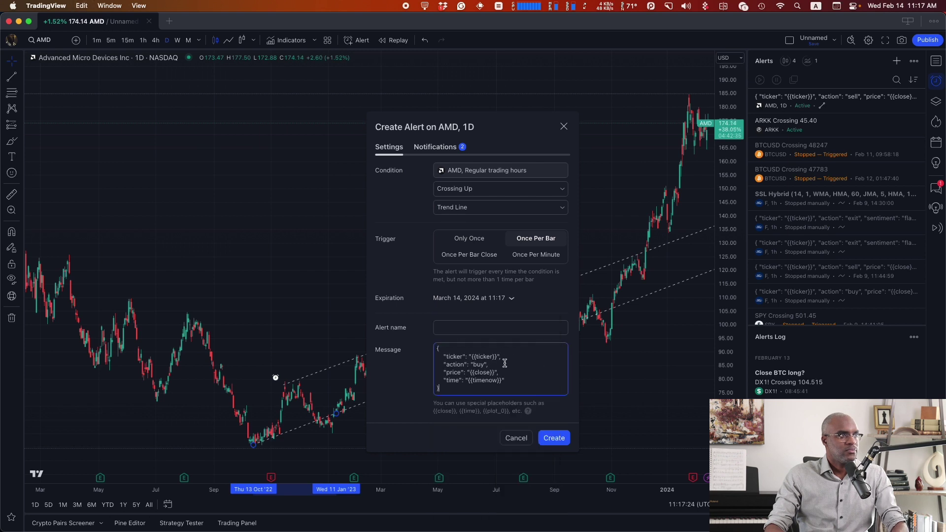
pyautogui.click(552, 438)
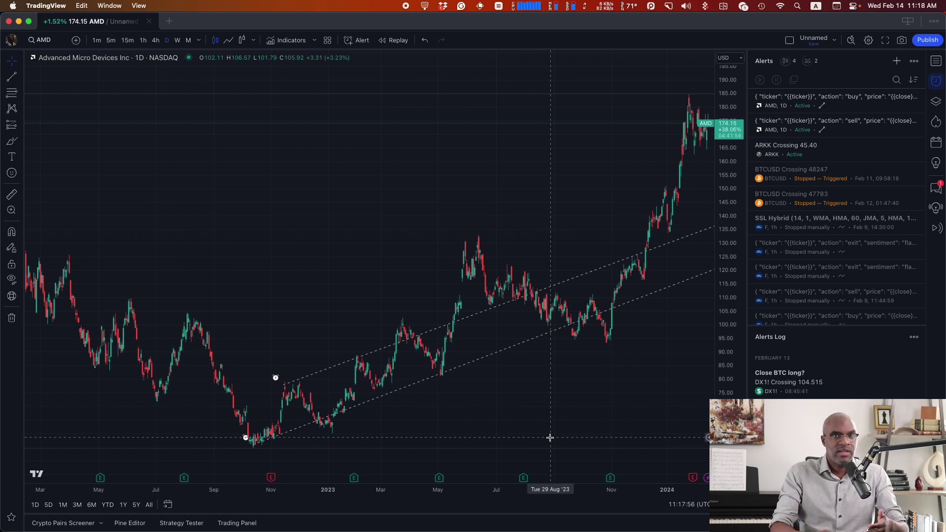
pyautogui.press('super+Tab')
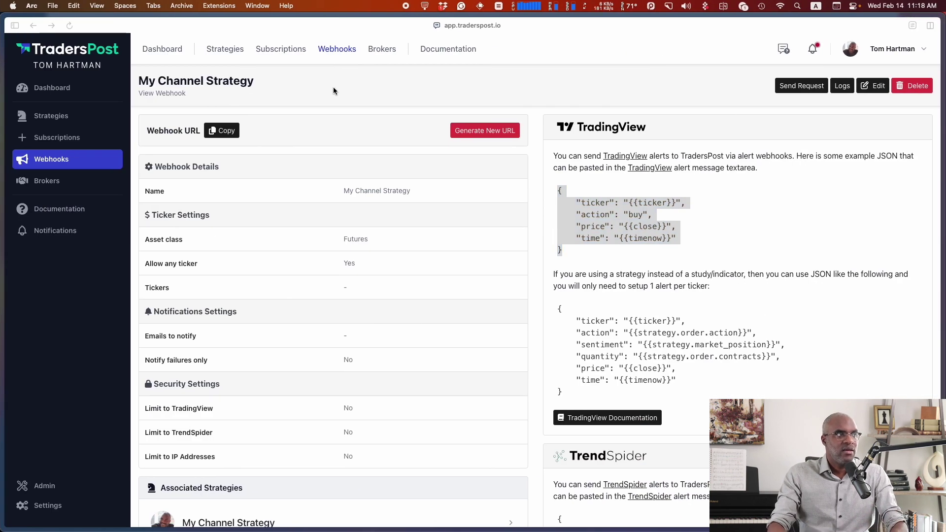
# Step: Go to Subscriptions and edit the Paper My Channel Strategy subscription
pyautogui.click(279, 49)
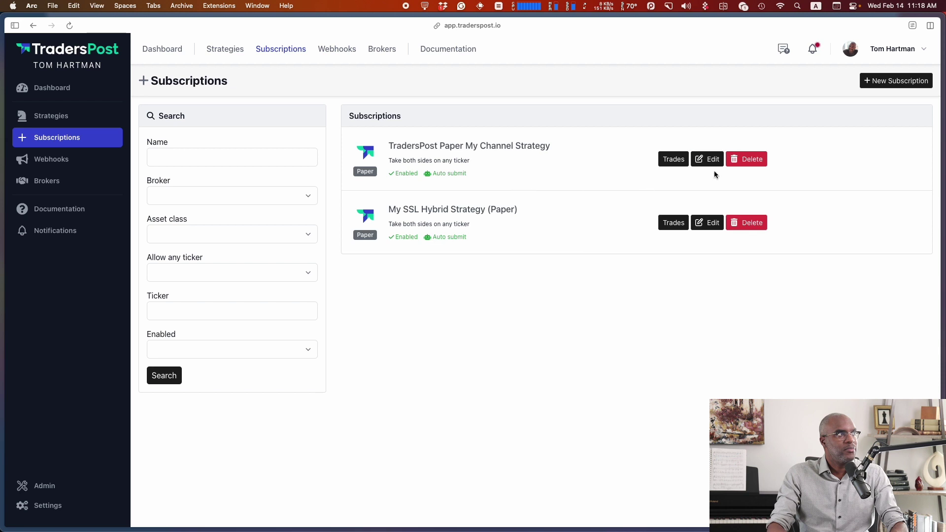
pyautogui.click(711, 163)
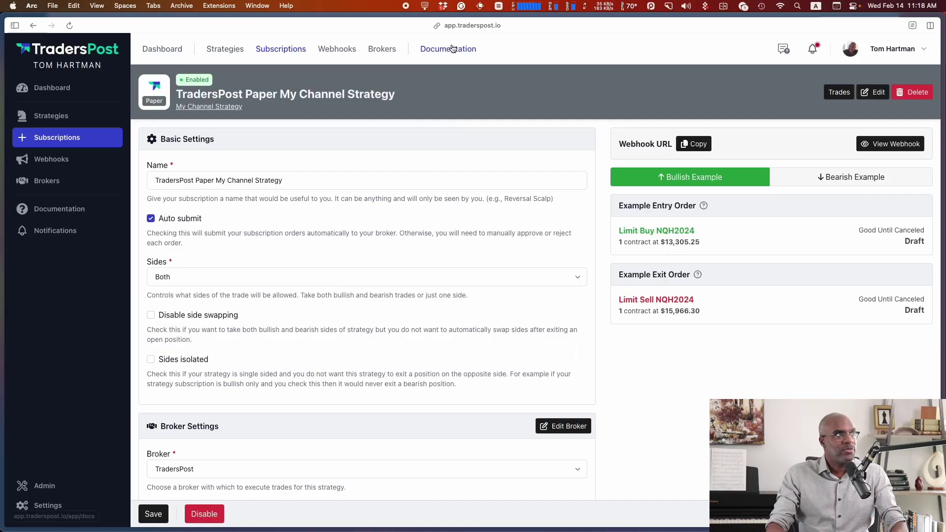
# Step: Open the TradersPost Webhooks documentation at its Take Profit & Stop Loss section
pyautogui.click(452, 48)
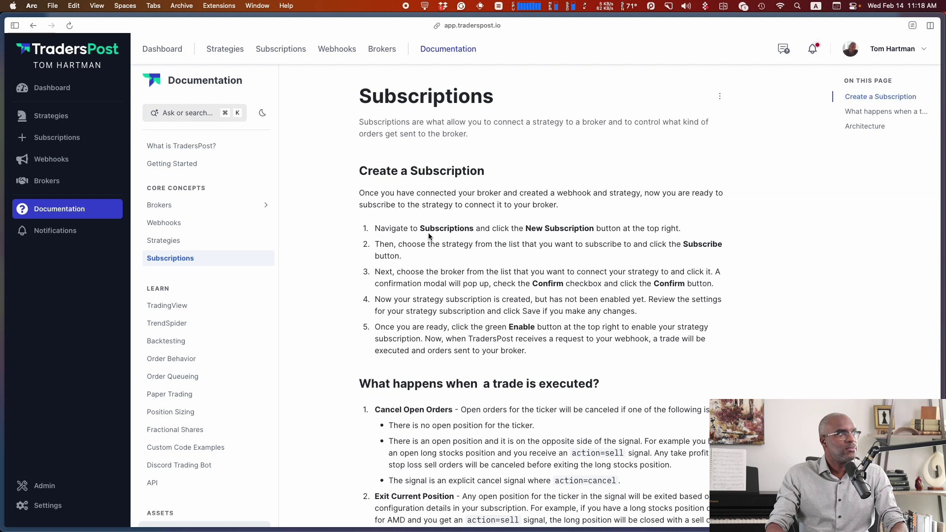
pyautogui.click(186, 222)
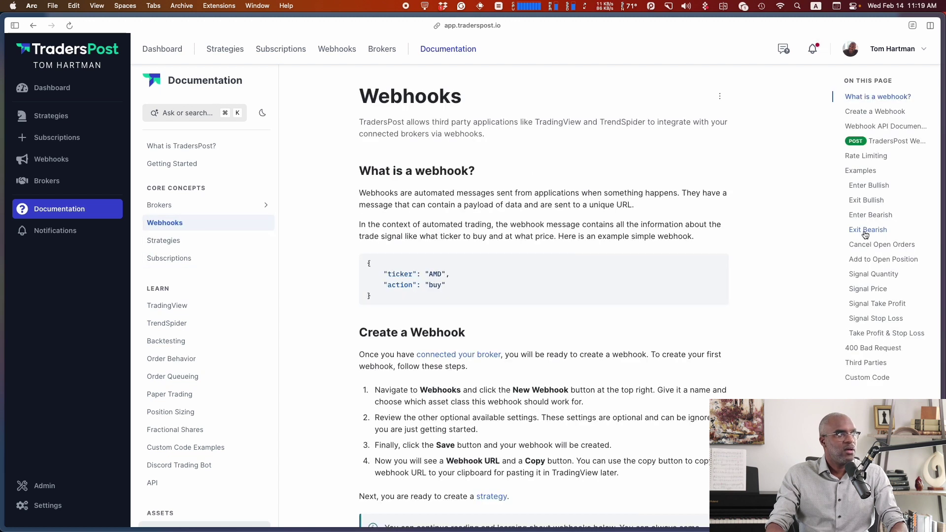
pyautogui.click(858, 334)
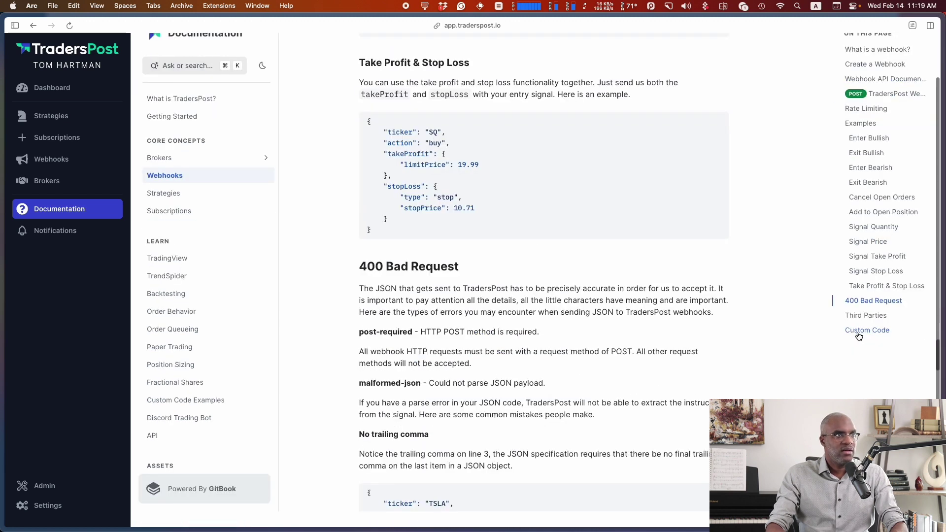
pyautogui.scroll(2, 593, 266)
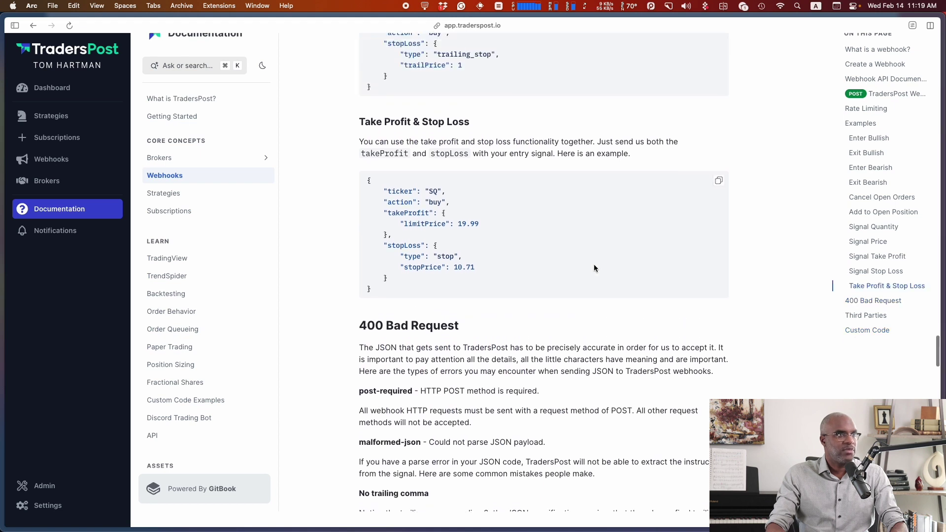
pyautogui.scroll(10, 532, 305)
pyautogui.scroll(1, 532, 305)
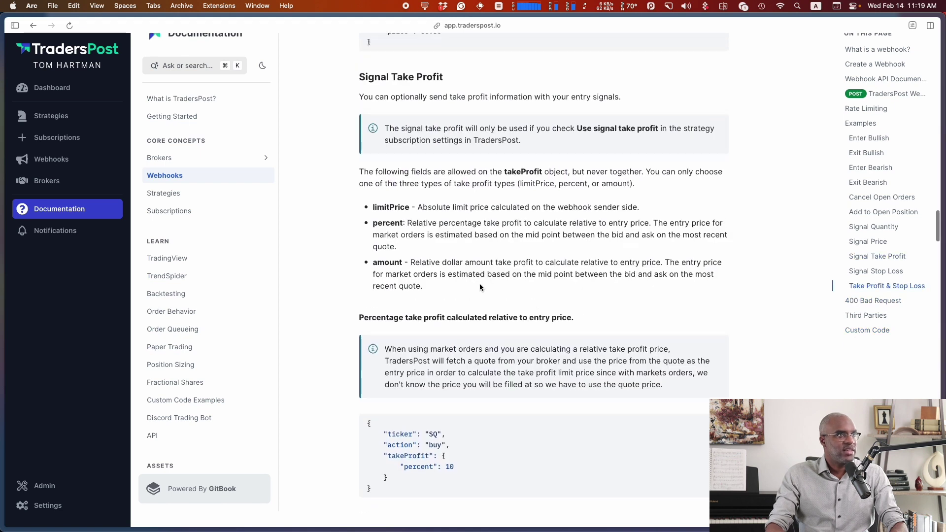
# Step: Copy the percent-based takeProfit JSON example from the Signal Take Profit section
pyautogui.doubleClick(384, 227)
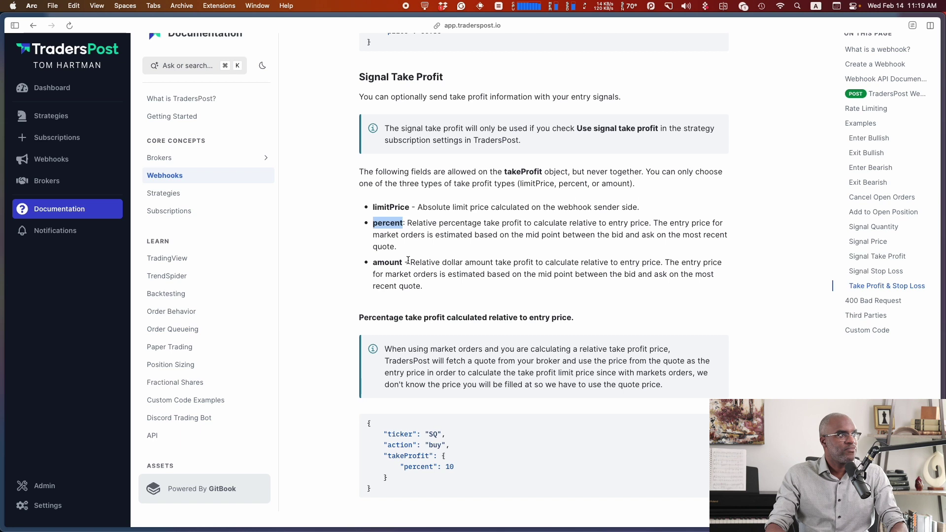
pyautogui.click(448, 285)
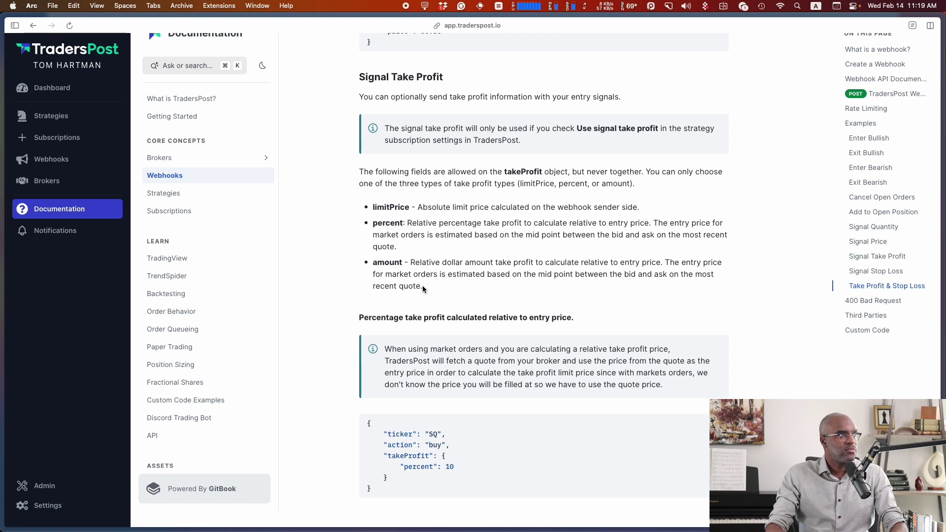
pyautogui.moveTo(389, 483); pyautogui.dragTo(370, 433)
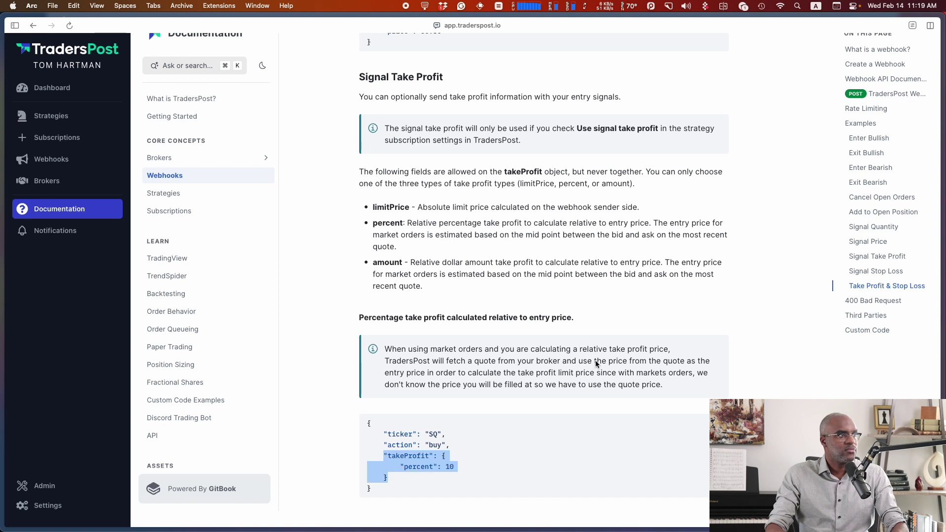
pyautogui.hotkey('ctrl', 'Left')
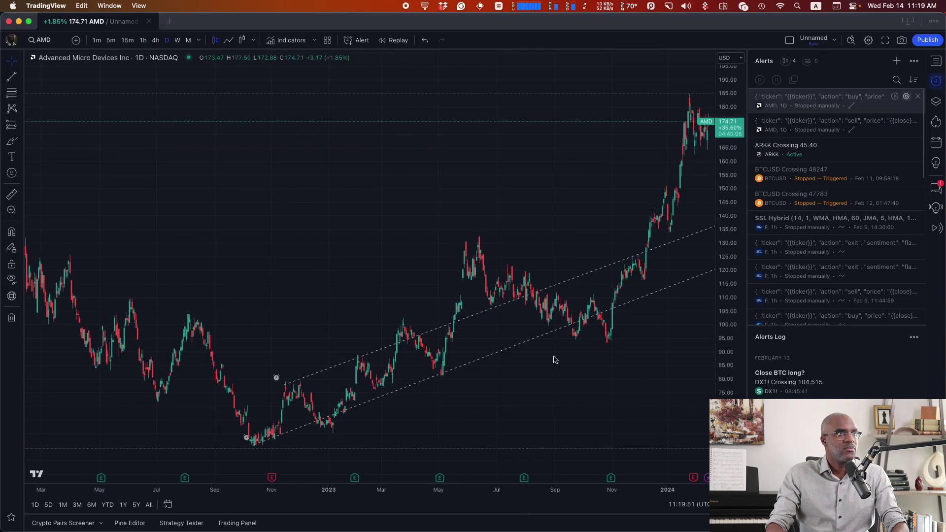
# Step: Add a takeProfit percent block after the timenow line of the alert's JSON message
pyautogui.click(510, 381)
pyautogui.write(',')
pyautogui.press('Return')
pyautogui.write('"takeProfit": {')
pyautogui.press('Return')
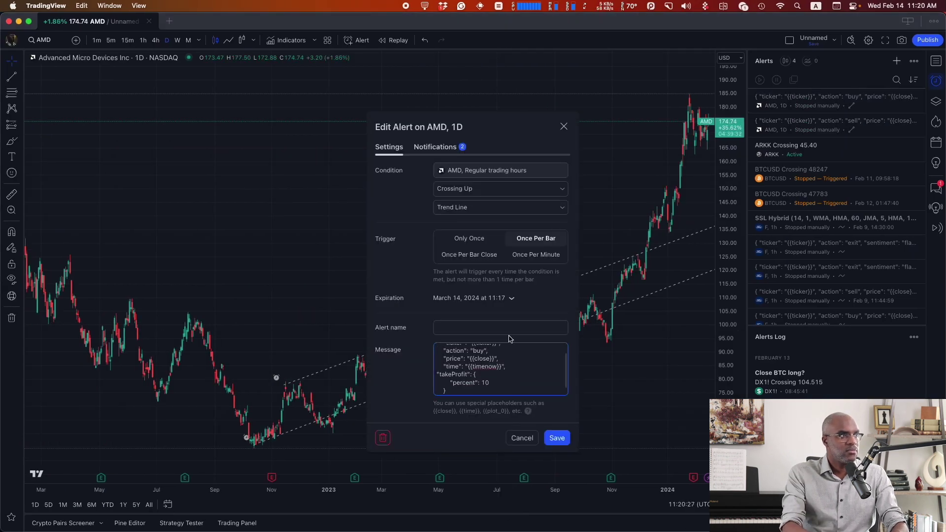
pyautogui.write('"percent": 10')
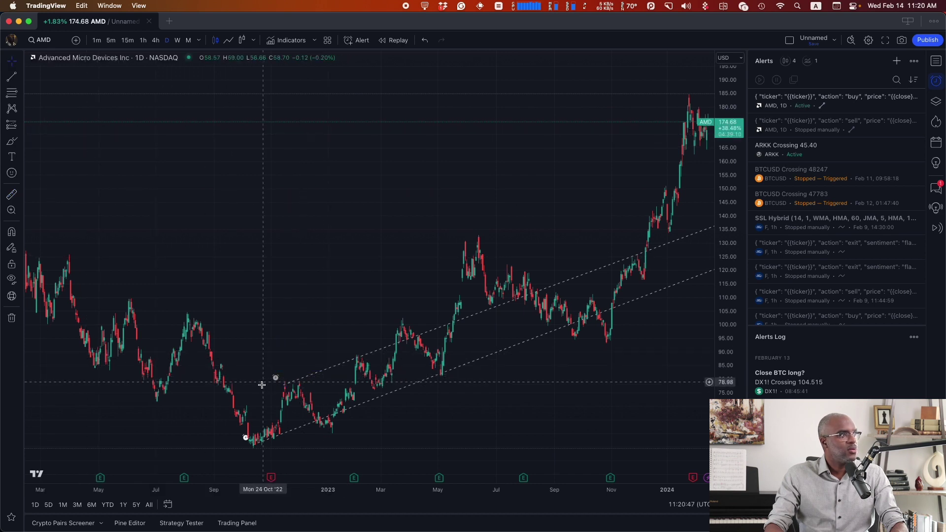
pyautogui.moveTo(329, 381); pyautogui.dragTo(250, 458)
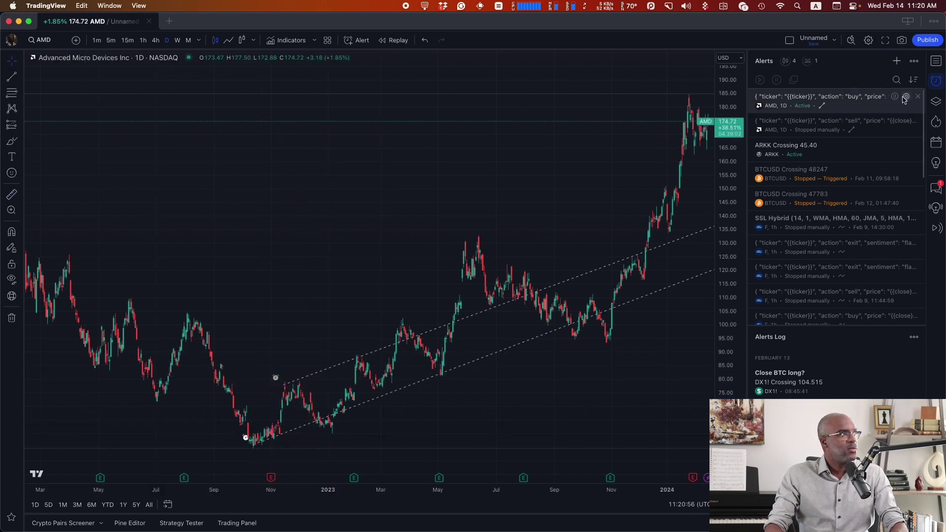
# Step: Reopen the AMD alert and paste the docs' stop-type stopLoss block after takeProfit
pyautogui.click(906, 96)
pyautogui.scroll(-3, 500, 370)
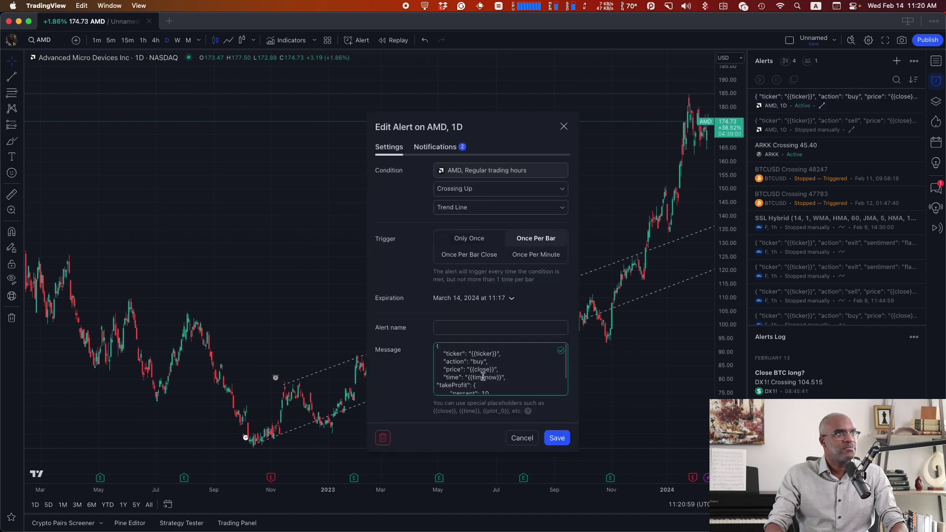
pyautogui.press('super+a')
pyautogui.press('super+Tab')
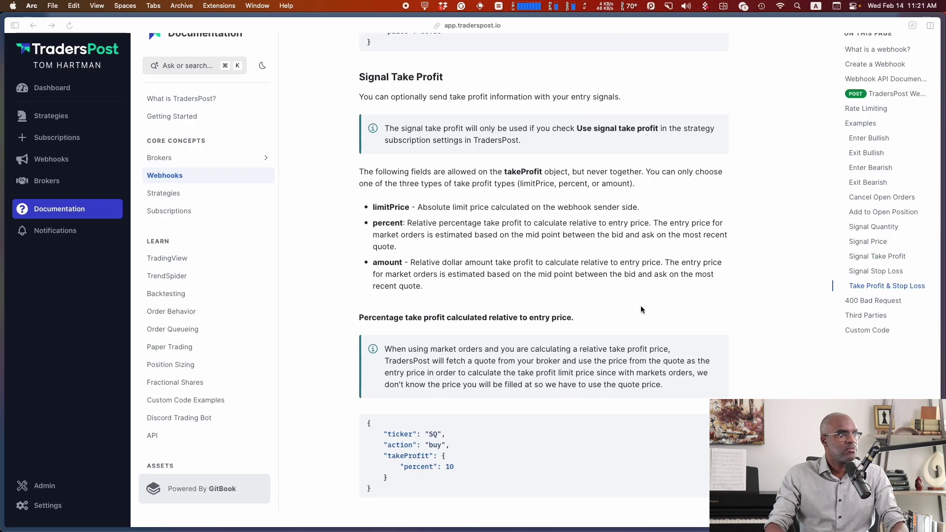
pyautogui.scroll(-10, 599, 342)
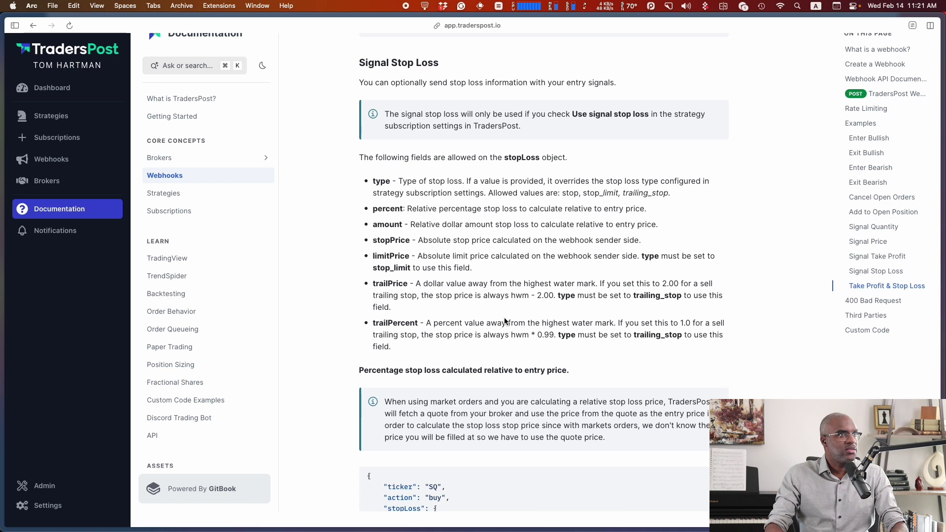
pyautogui.scroll(-3, 458, 384)
pyautogui.moveTo(384, 401); pyautogui.dragTo(389, 433)
pyautogui.press('super+c')
pyautogui.press('super+Tab')
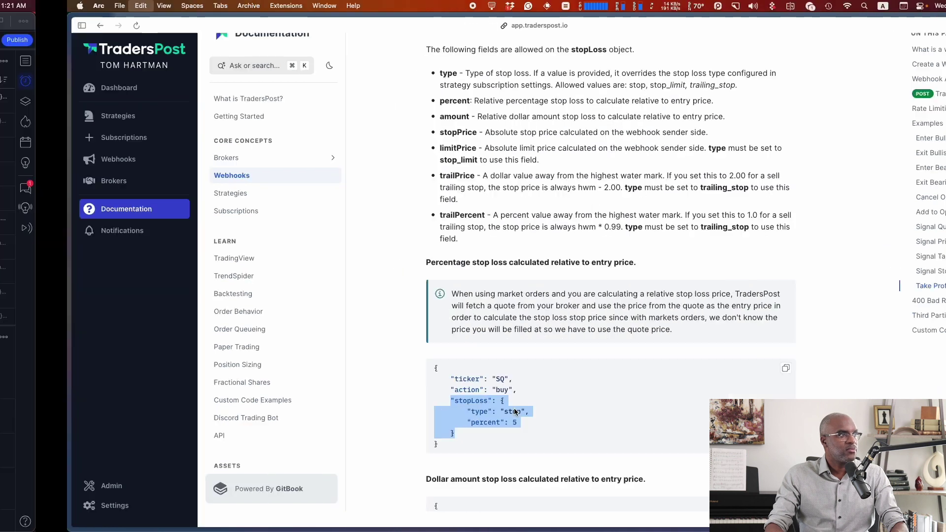
pyautogui.write(',')
pyautogui.press('Return')
pyautogui.press('super+v')
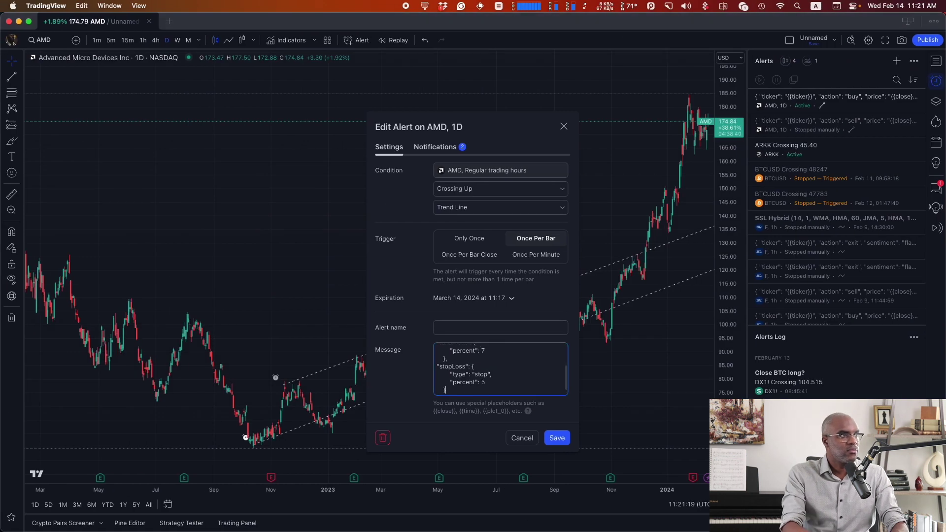
# Step: Change the stopLoss percent in the alert message to 2 and select the whole JSON
pyautogui.click(501, 379)
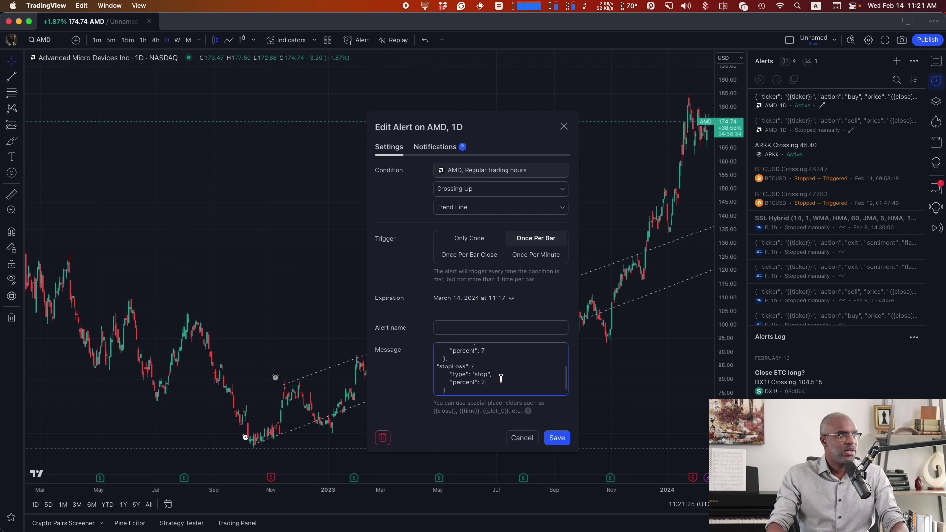
pyautogui.press('super+a')
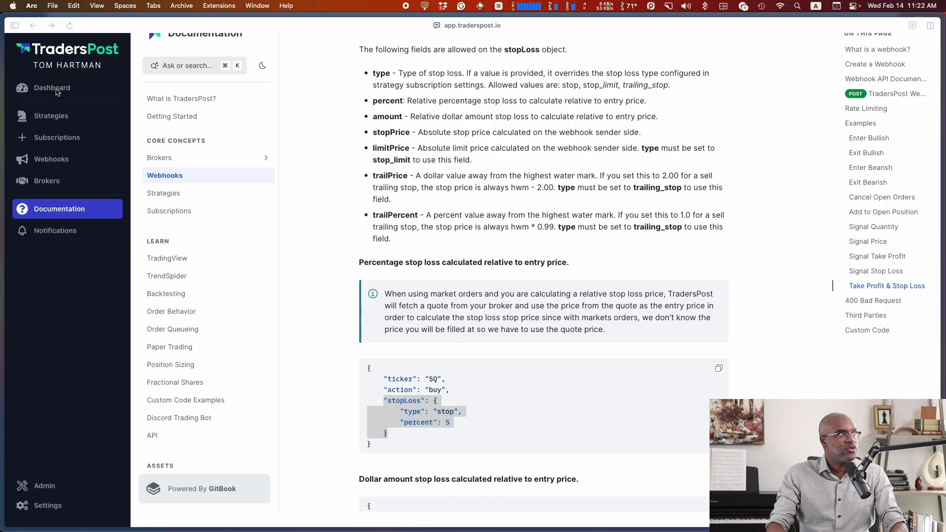
# Step: Open the edit settings of the My Channel Strategy subscription and reach Stop Loss Settings
pyautogui.click(49, 88)
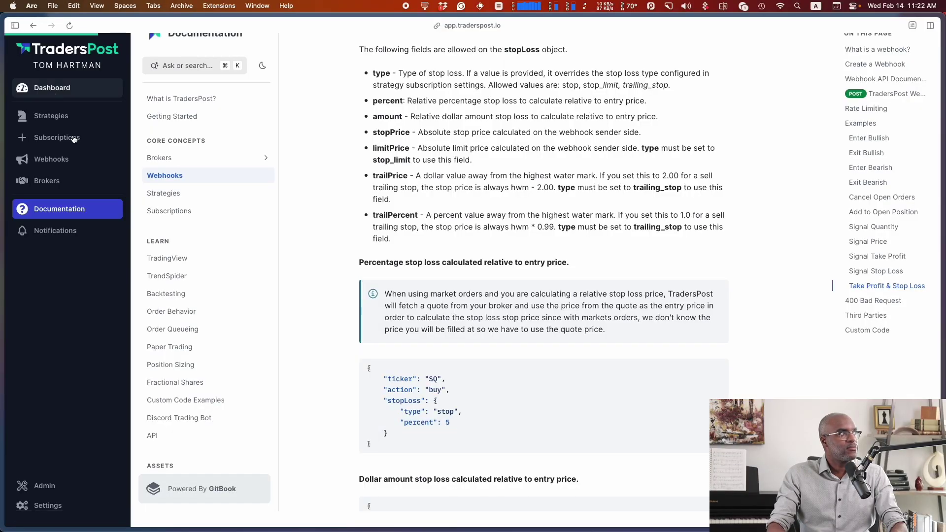
pyautogui.click(286, 52)
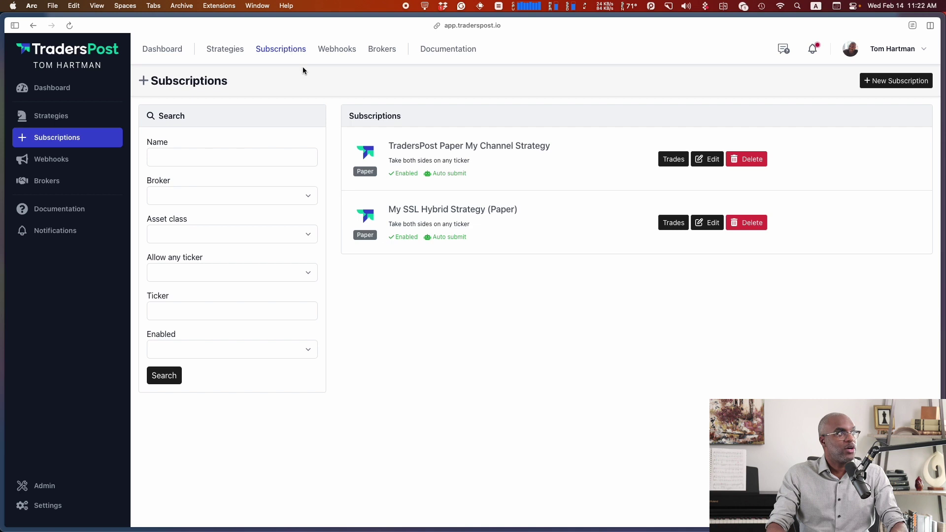
pyautogui.click(711, 165)
pyautogui.scroll(-20, 262, 263)
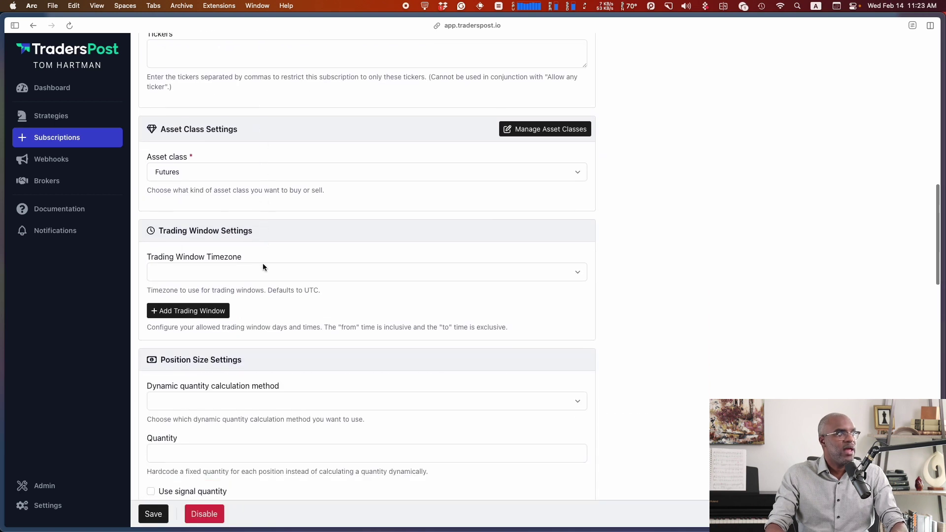
pyautogui.scroll(-3, 262, 267)
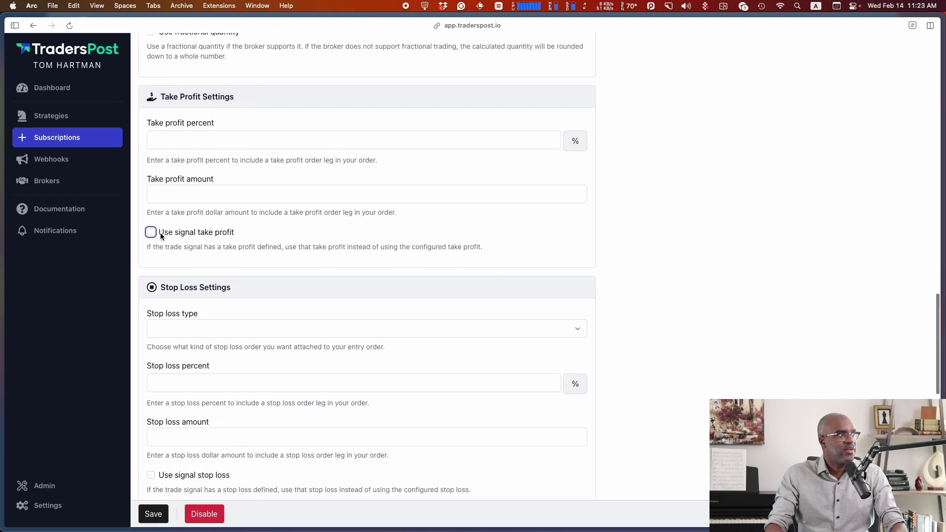
pyautogui.scroll(-5, 207, 256)
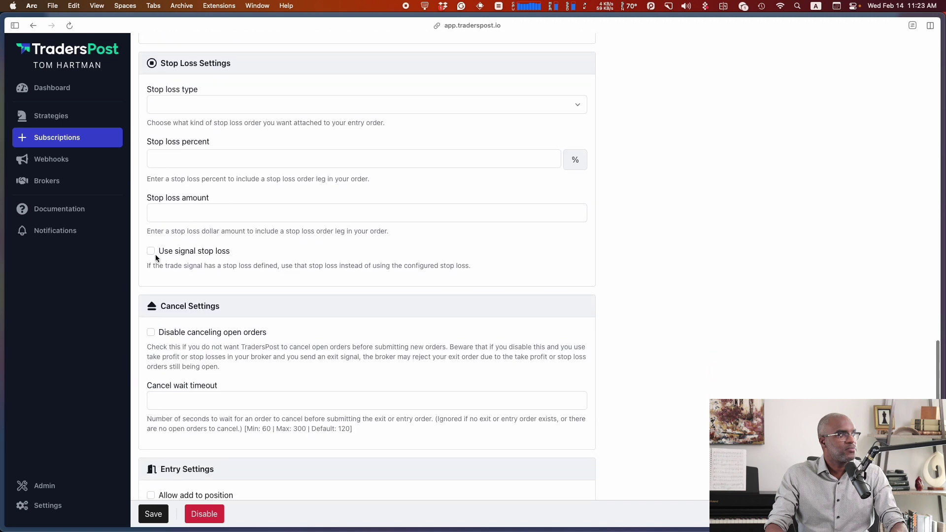
# Step: Enable Use signal stop loss with Stop Market as the stop loss type
pyautogui.click(151, 251)
pyautogui.click(228, 105)
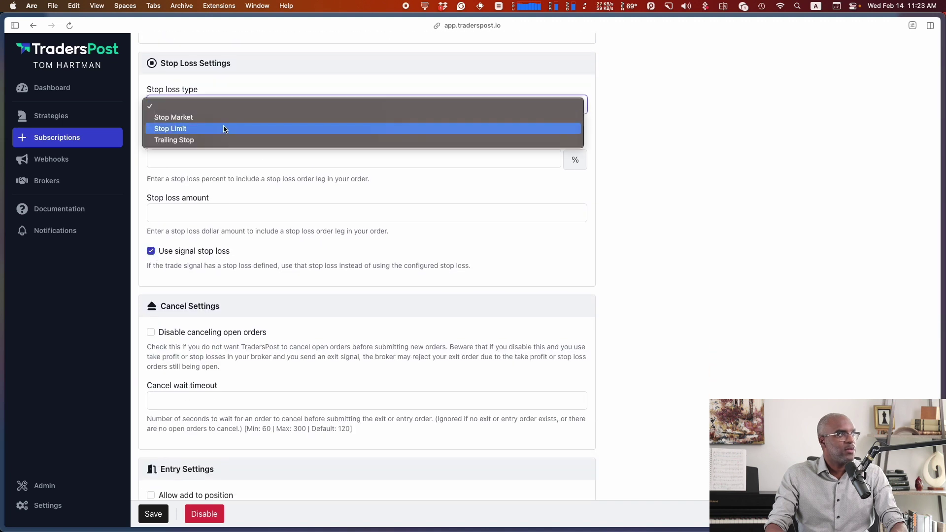
pyautogui.click(328, 275)
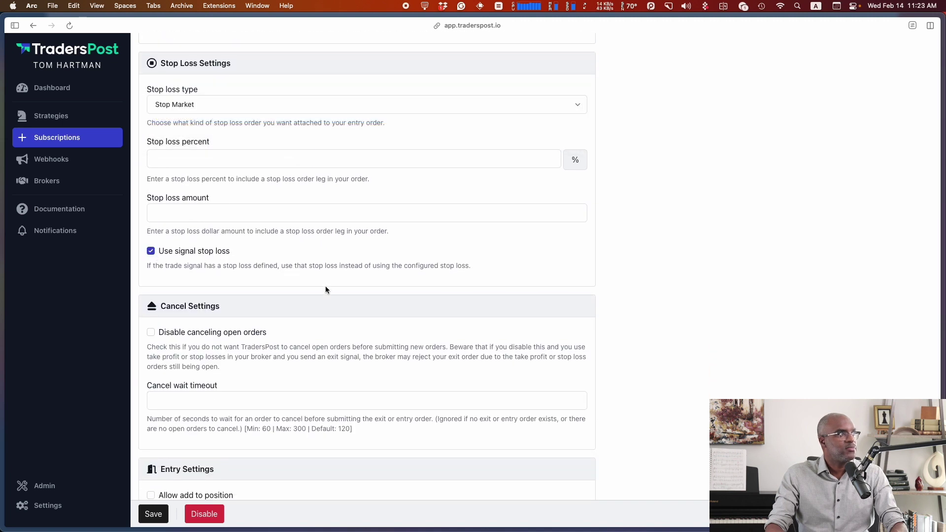